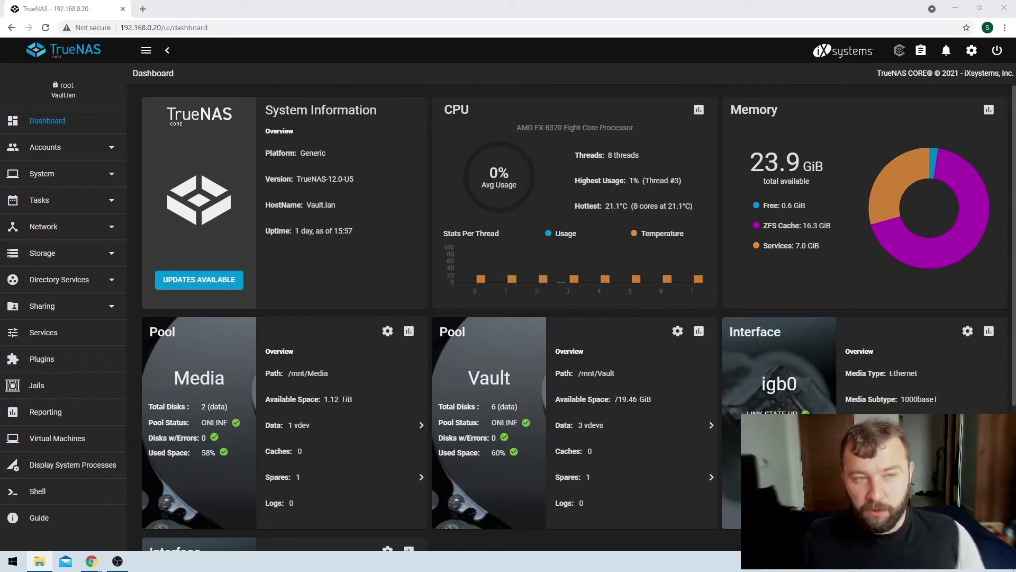
Go to Scrub Tasks, note the existing Vault task, and start a new scrub task
{"action": "left_click", "coordinate": [102, 204]}
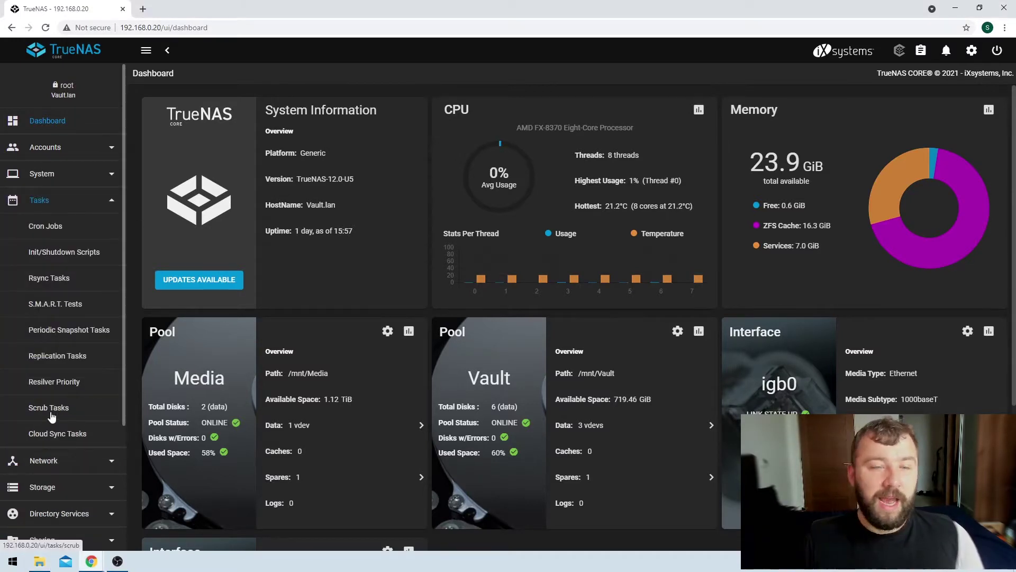
{"action": "left_click", "coordinate": [50, 416]}
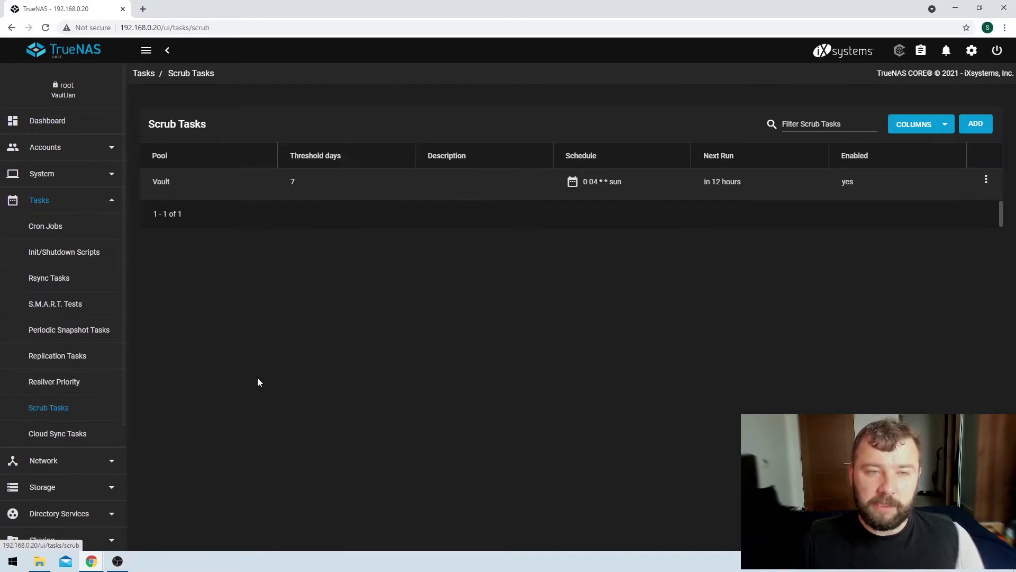
{"action": "left_click_drag", "start_coordinate": [153, 183], "coordinate": [177, 181]}
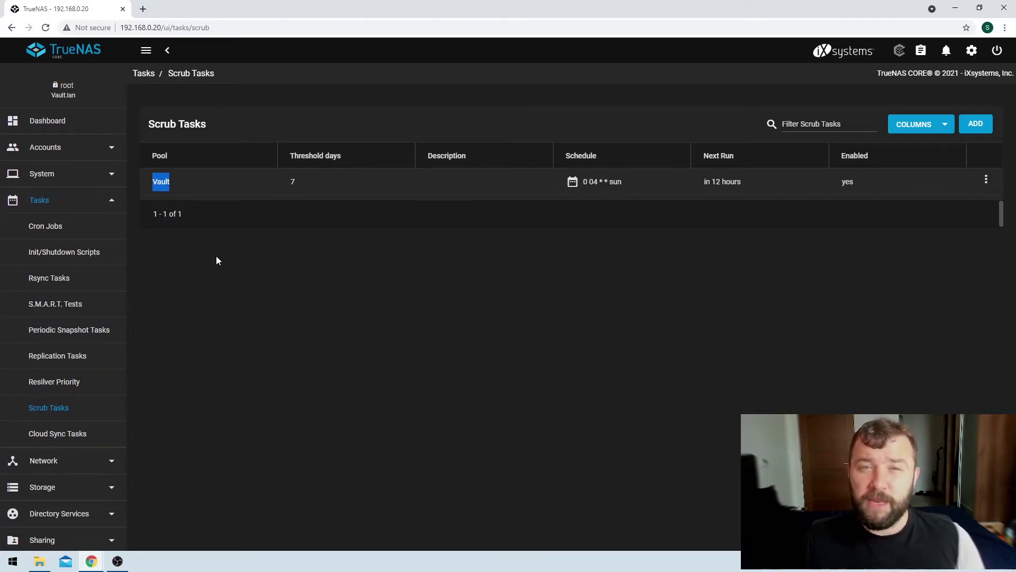
{"action": "left_click", "coordinate": [987, 124]}
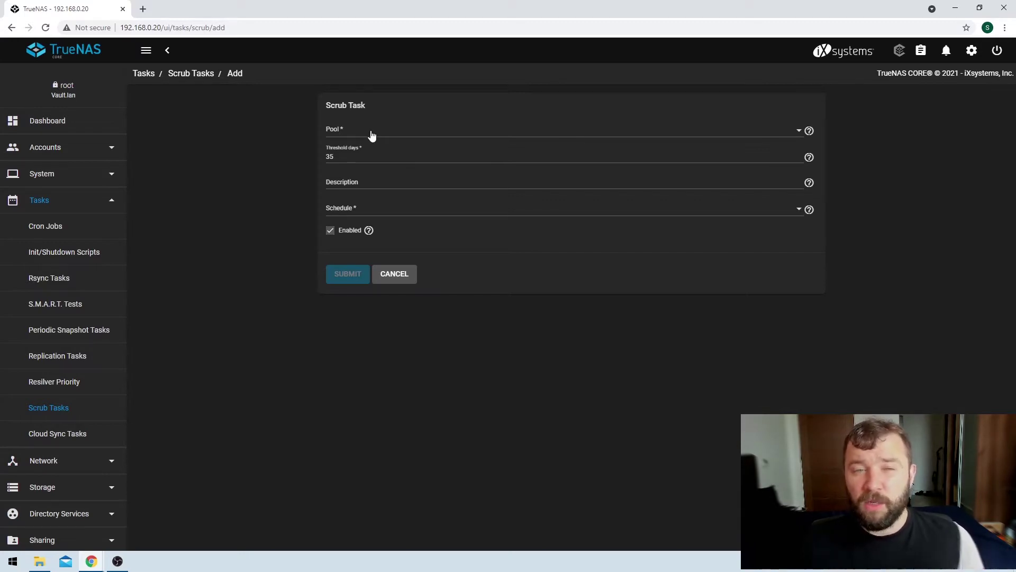
Choose Media from the Pool dropdown of the Add Scrub Task form
{"action": "left_click", "coordinate": [372, 136]}
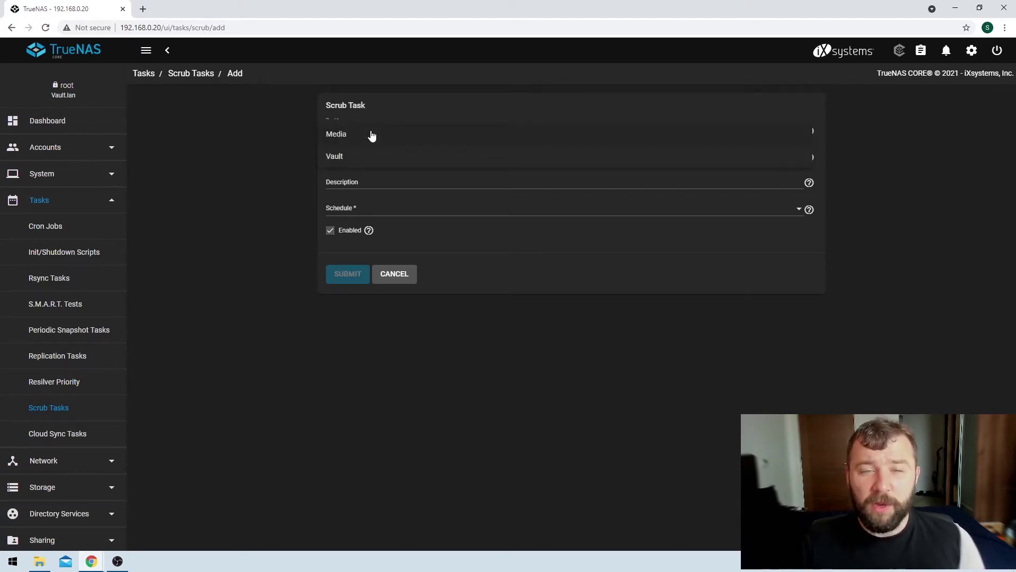
{"action": "left_click", "coordinate": [372, 135]}
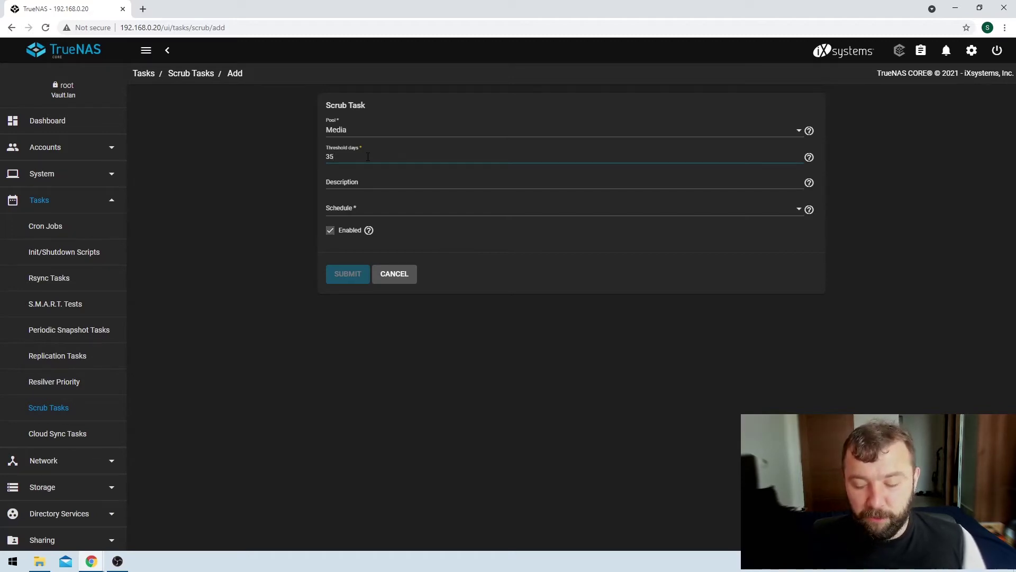
Replace the 35-day threshold with 7 and move on to the Description field
{"action": "key", "text": "BackSpace"}
{"action": "key", "text": "BackSpace"}
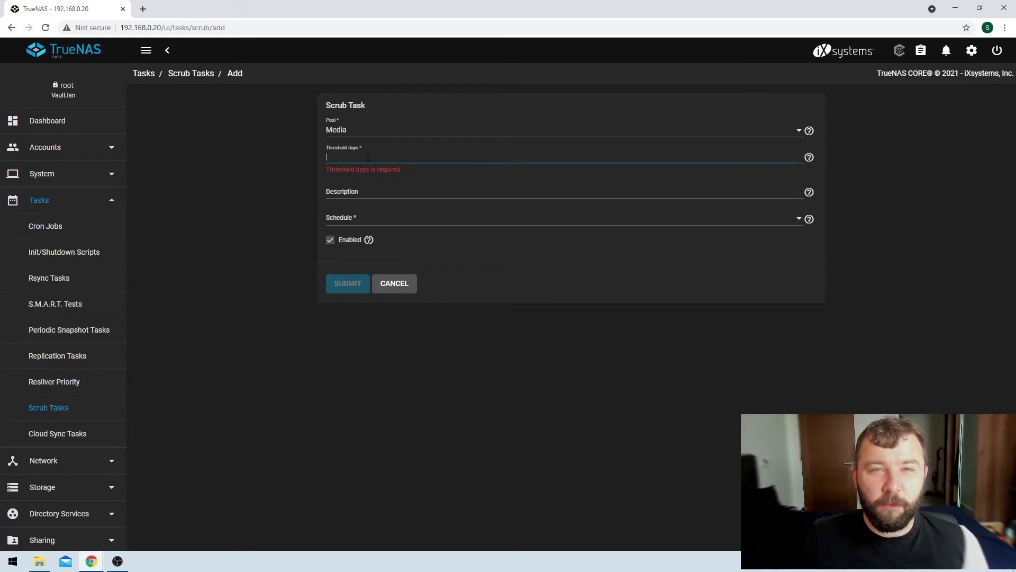
{"action": "type", "text": "7"}
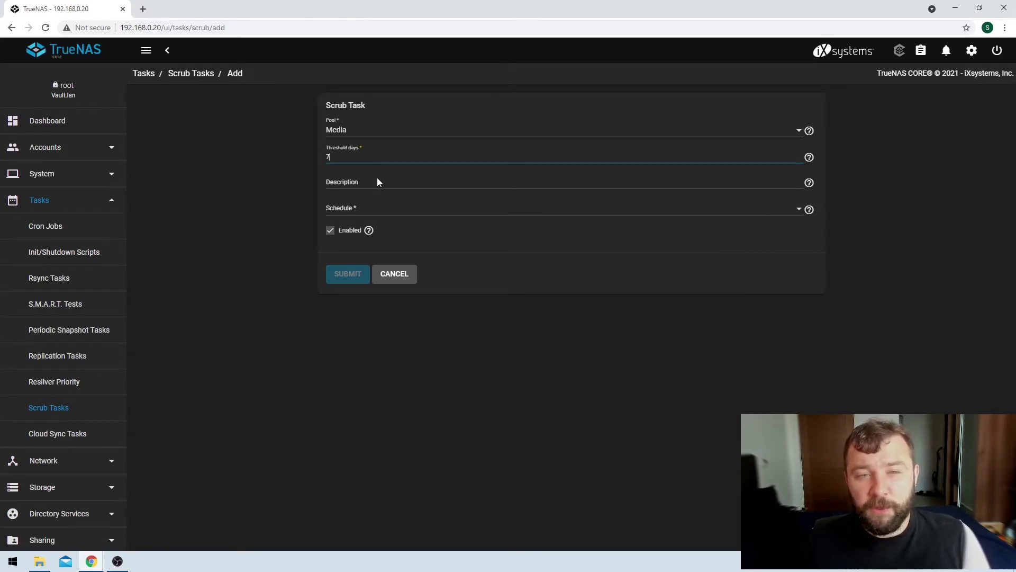
{"action": "left_click", "coordinate": [378, 181]}
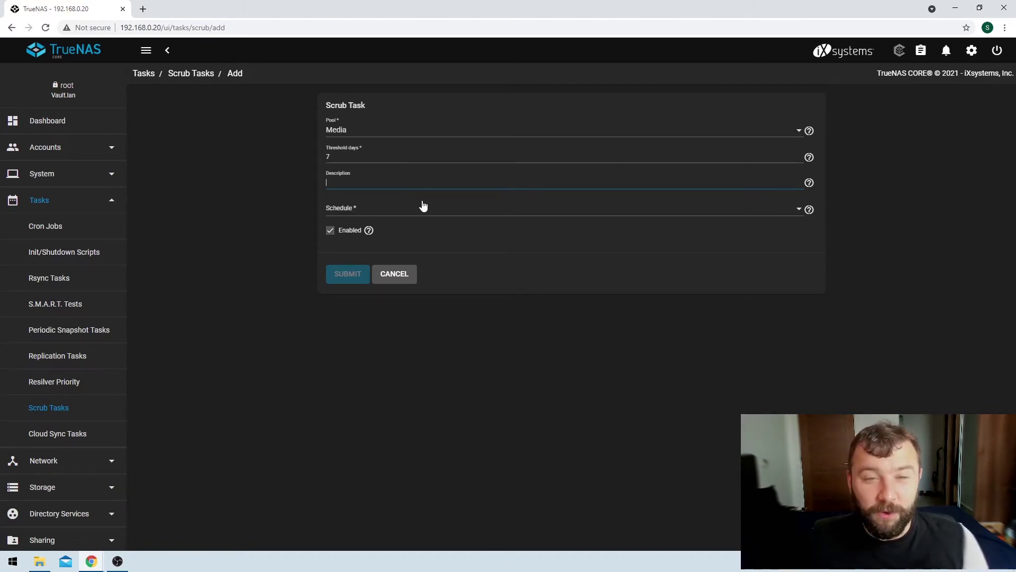
Set the scrub schedule to Custom, showing its editor at minute 0, hour 0, Sundays
{"action": "left_click", "coordinate": [386, 210]}
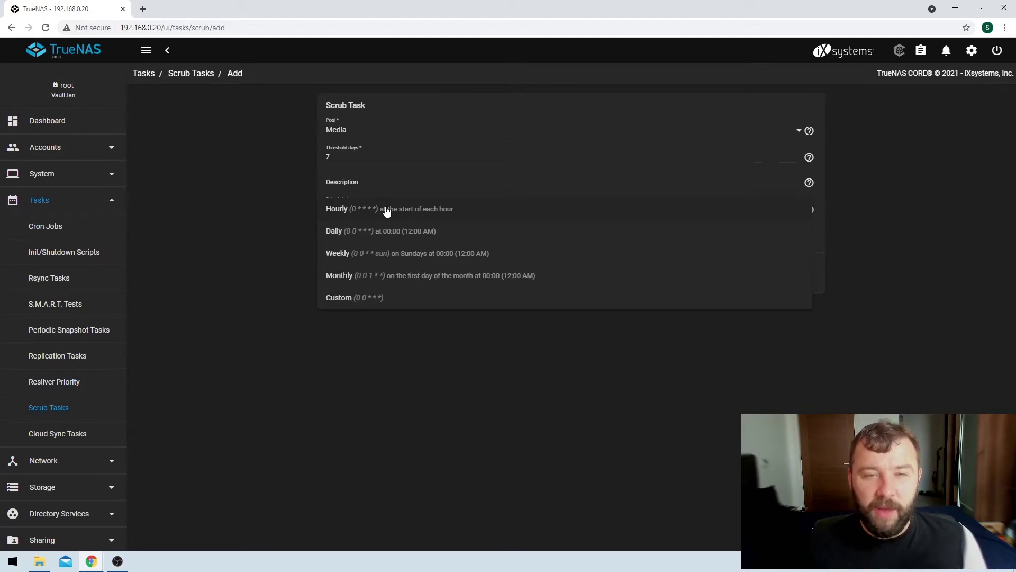
{"action": "left_click", "coordinate": [394, 254]}
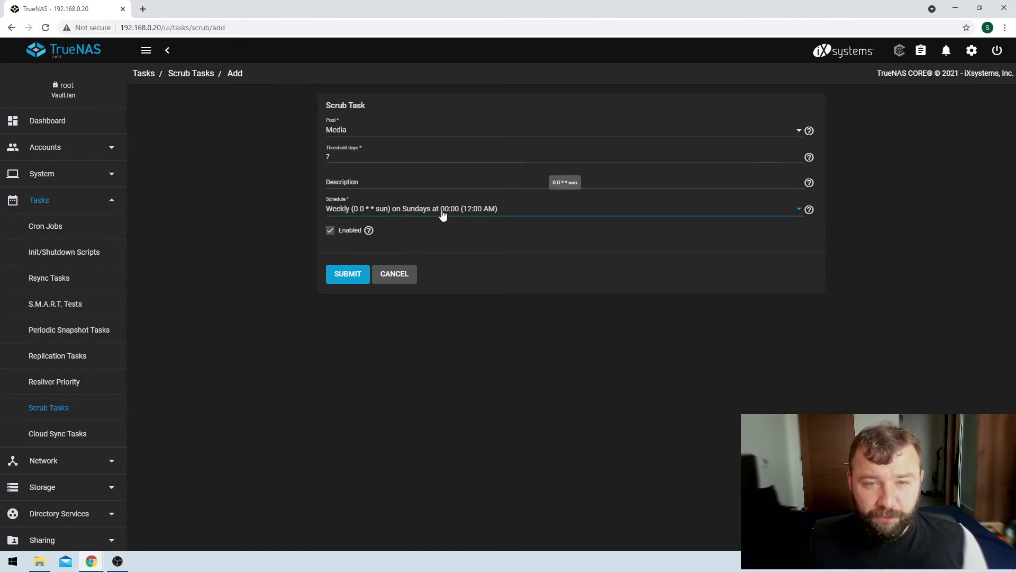
{"action": "left_click", "coordinate": [441, 213]}
{"action": "left_click", "coordinate": [404, 257]}
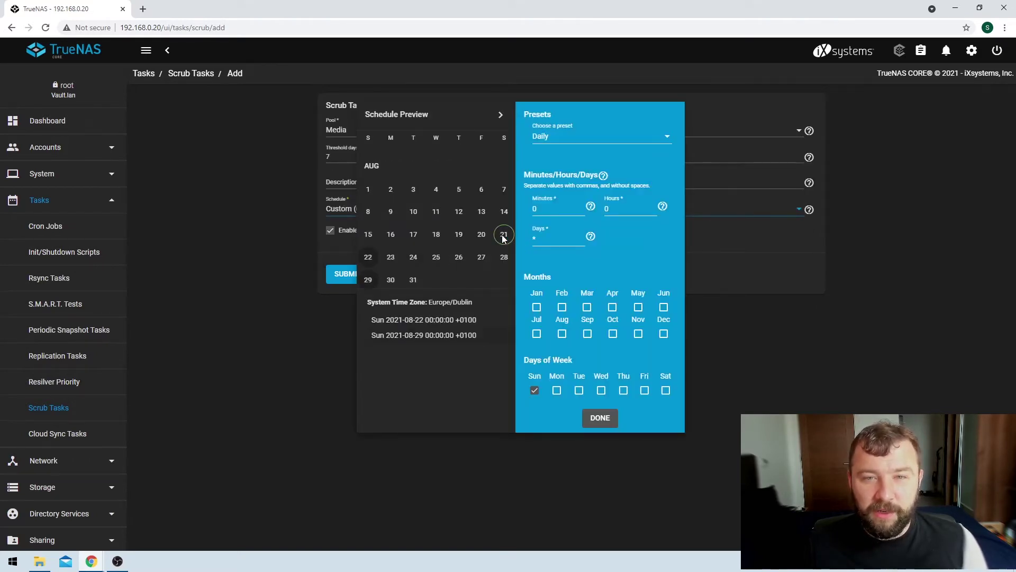
Select the Weekly preset in the schedule picker after briefly trying Monthly
{"action": "left_click", "coordinate": [617, 137]}
{"action": "left_click", "coordinate": [559, 180]}
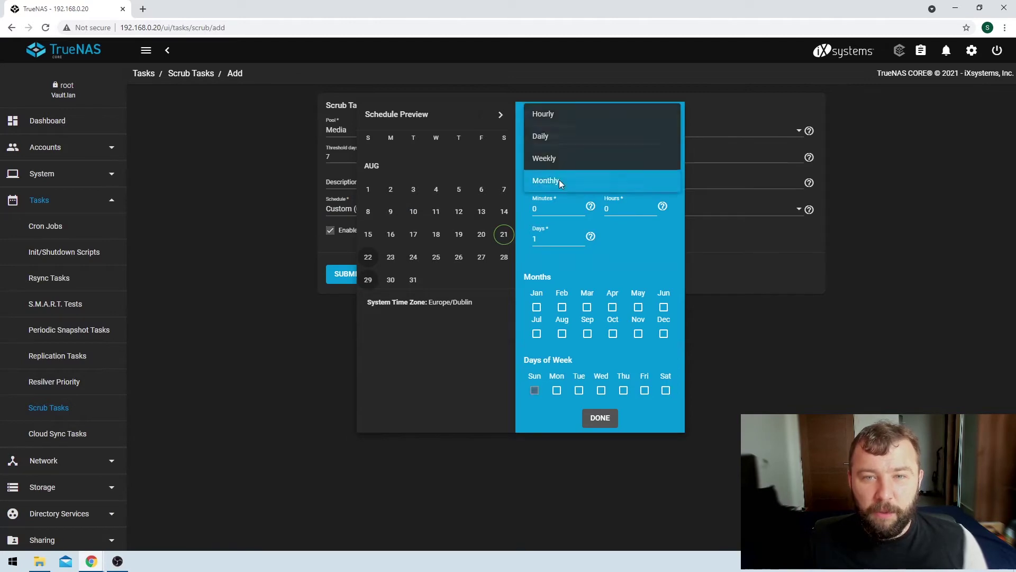
{"action": "left_click", "coordinate": [567, 137]}
{"action": "left_click", "coordinate": [563, 114]}
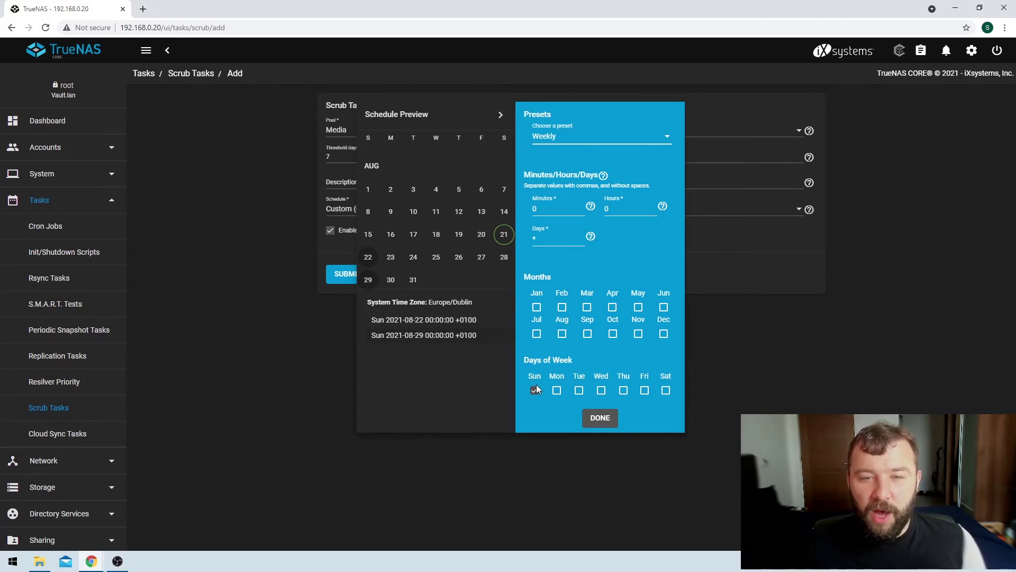
Set the run hour to 04, check the preview dates, and confirm the schedule
{"action": "left_click", "coordinate": [618, 209]}
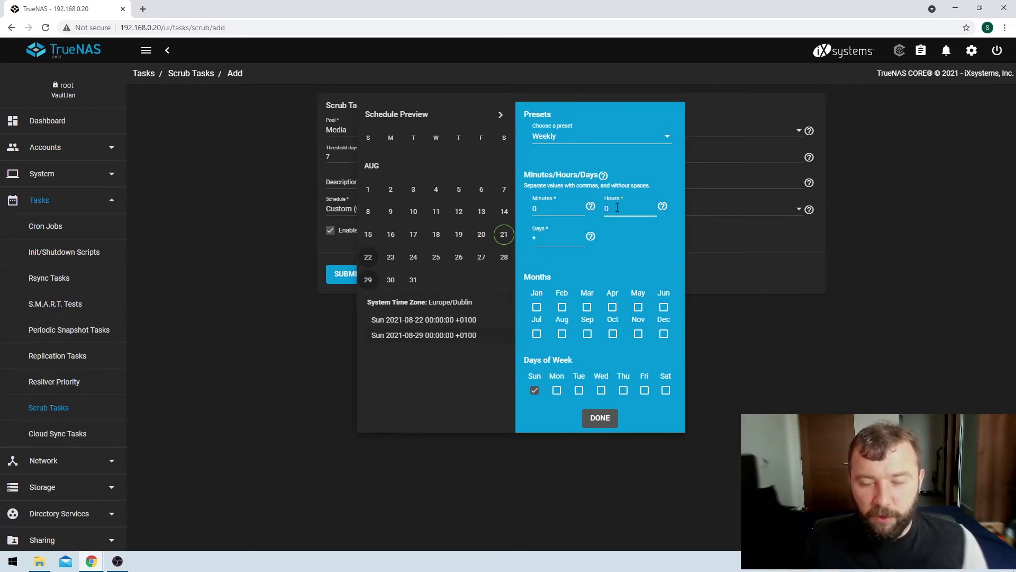
{"action": "key", "text": "BackSpace"}
{"action": "type", "text": "04"}
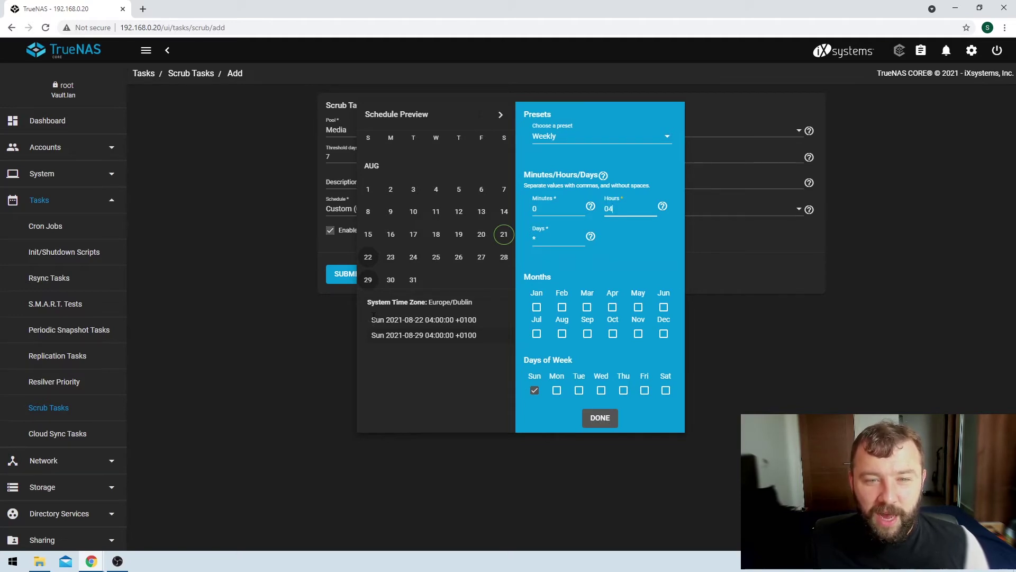
{"action": "left_click_drag", "start_coordinate": [374, 316], "coordinate": [480, 335]}
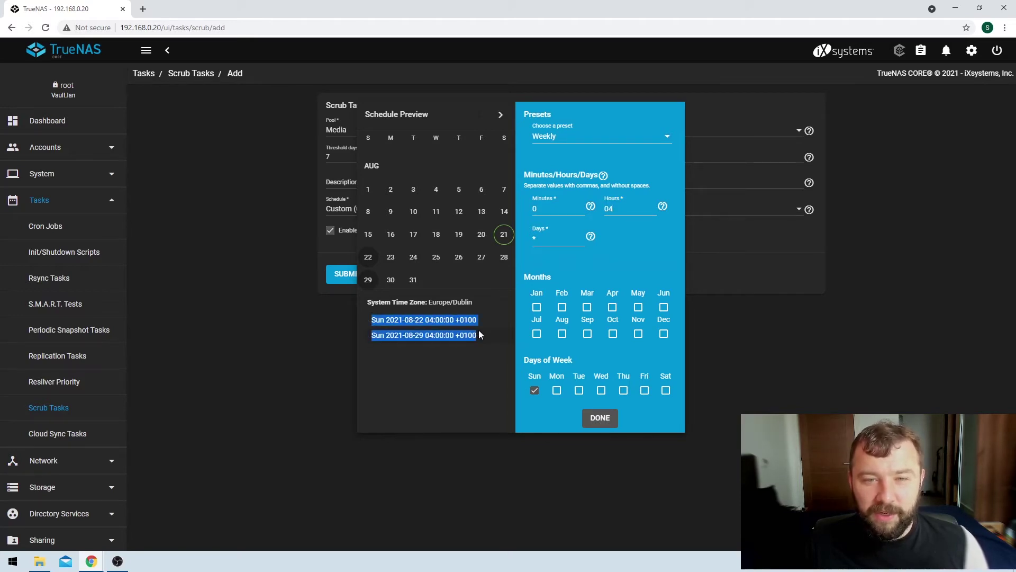
{"action": "left_click", "coordinate": [419, 331]}
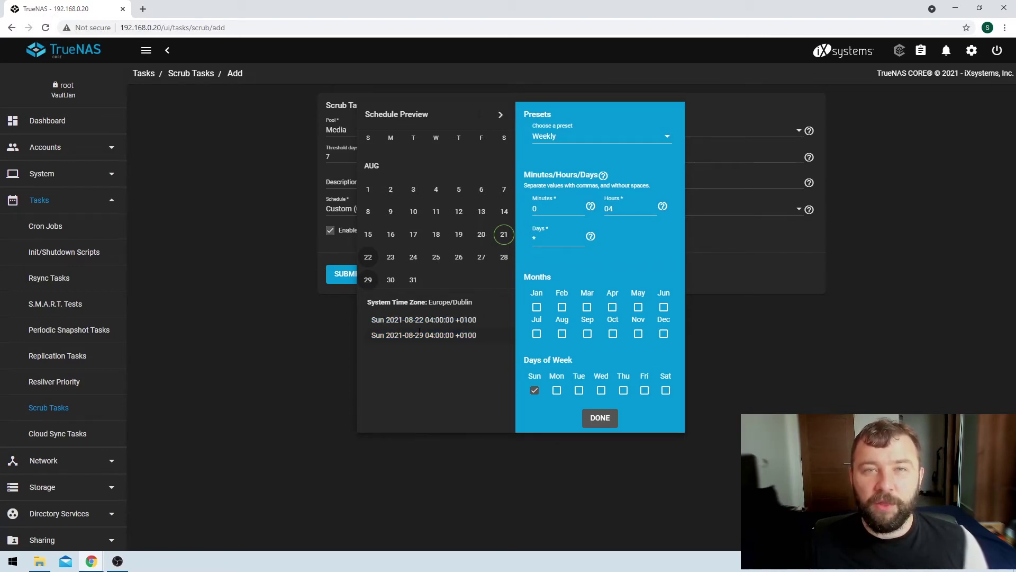
{"action": "left_click", "coordinate": [602, 418]}
Submit the Media scrub task and check its Next Run and Enabled columns
{"action": "left_click", "coordinate": [354, 281]}
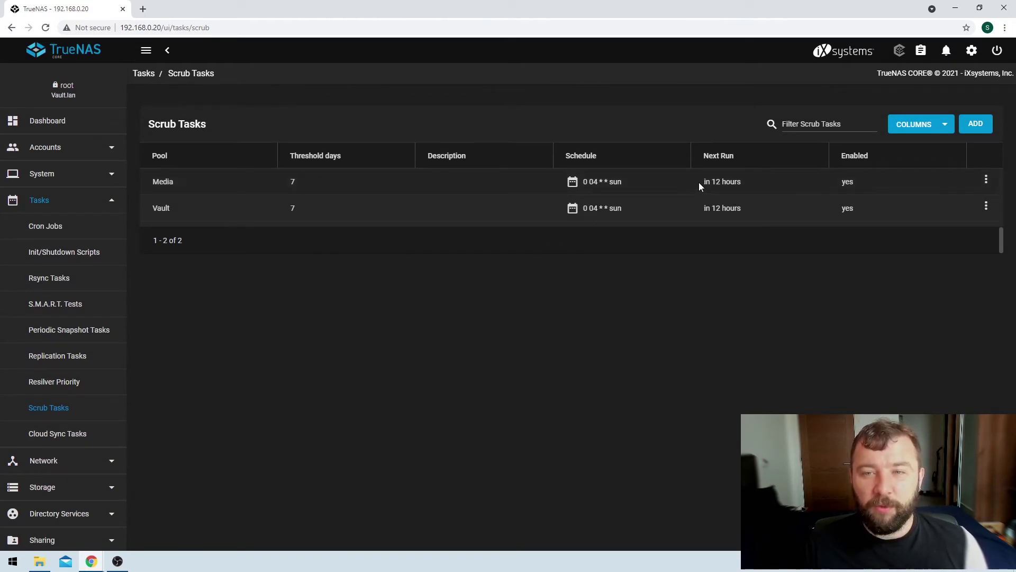
{"action": "left_click_drag", "start_coordinate": [699, 182], "coordinate": [736, 181]}
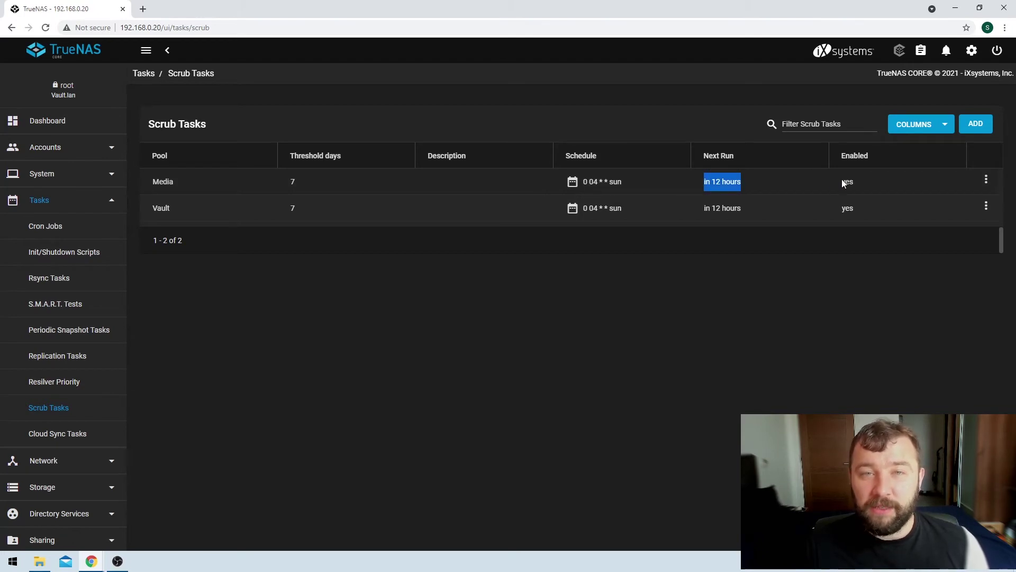
{"action": "left_click_drag", "start_coordinate": [841, 181], "coordinate": [861, 181]}
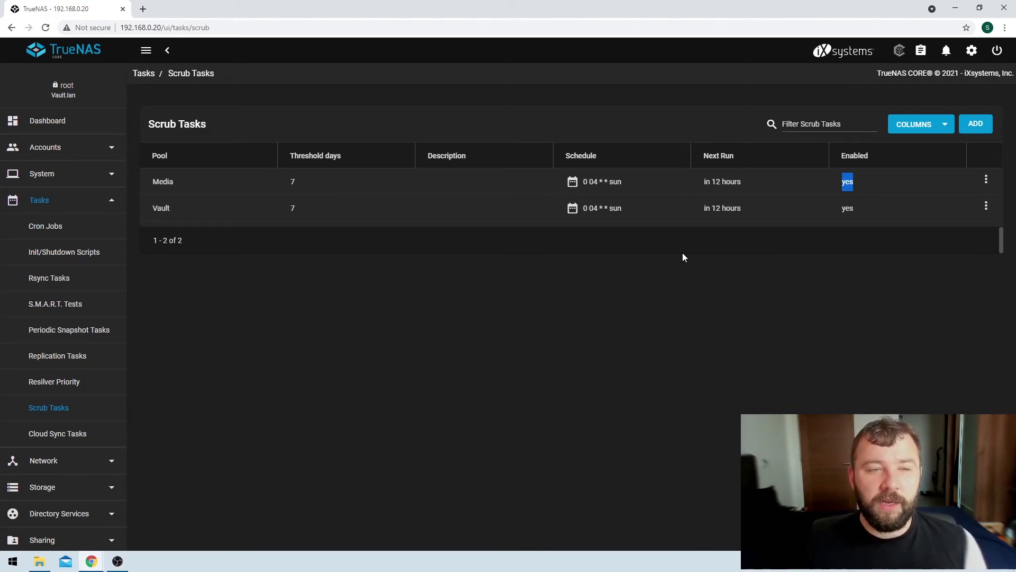
{"action": "scroll", "coordinate": [80, 339], "scroll_direction": "down", "scroll_amount": 3}
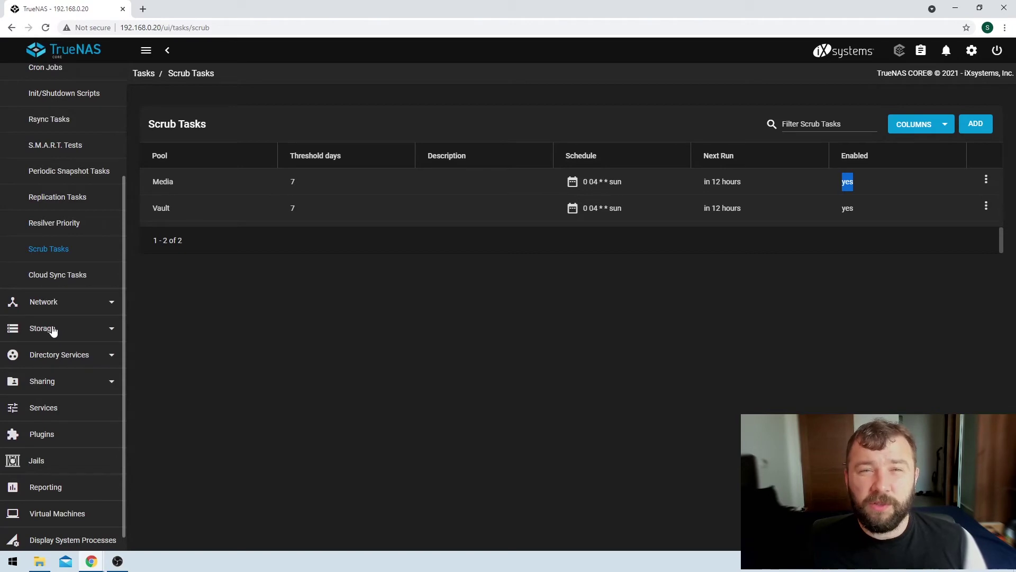
{"action": "left_click", "coordinate": [53, 330]}
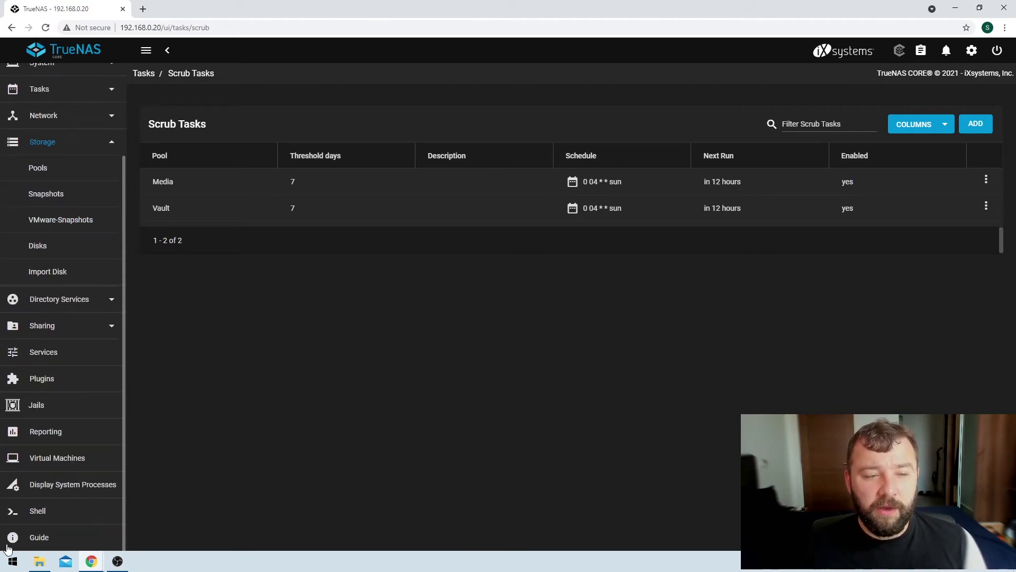
Run zpool status in the Shell and scroll to Vault's scan line
{"action": "left_click", "coordinate": [33, 510]}
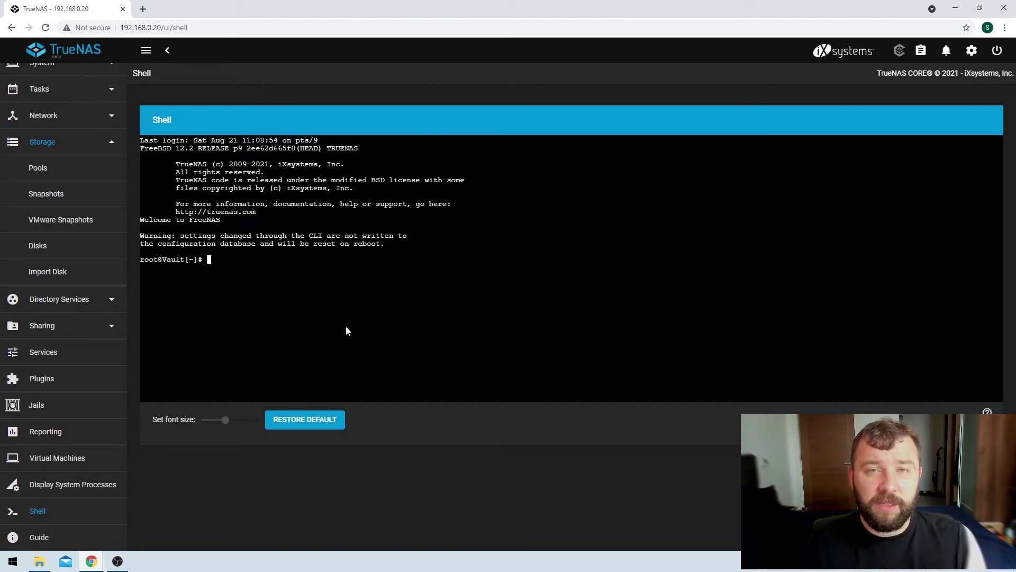
{"action": "type", "text": "zpool status"}
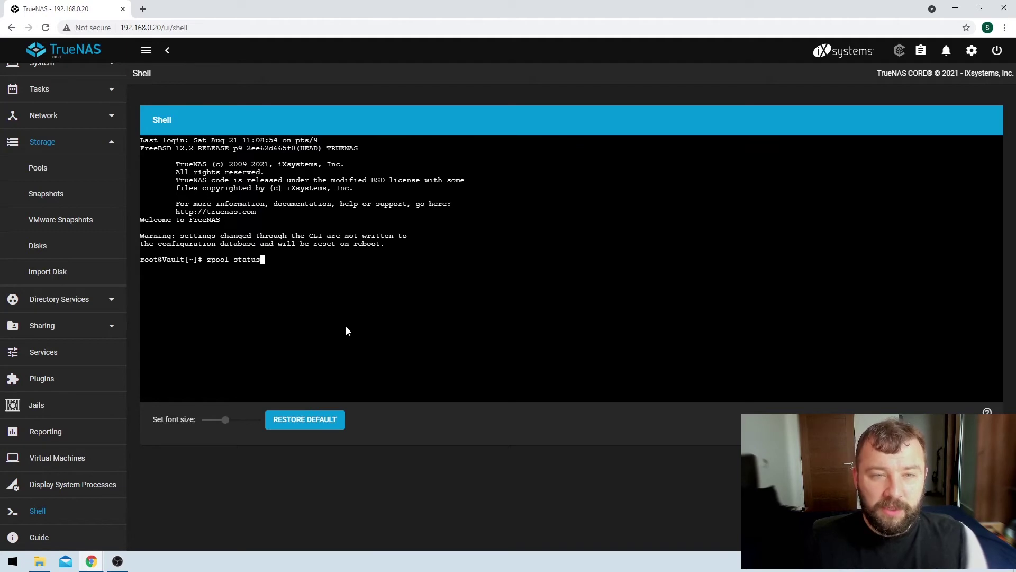
{"action": "key", "text": "Return"}
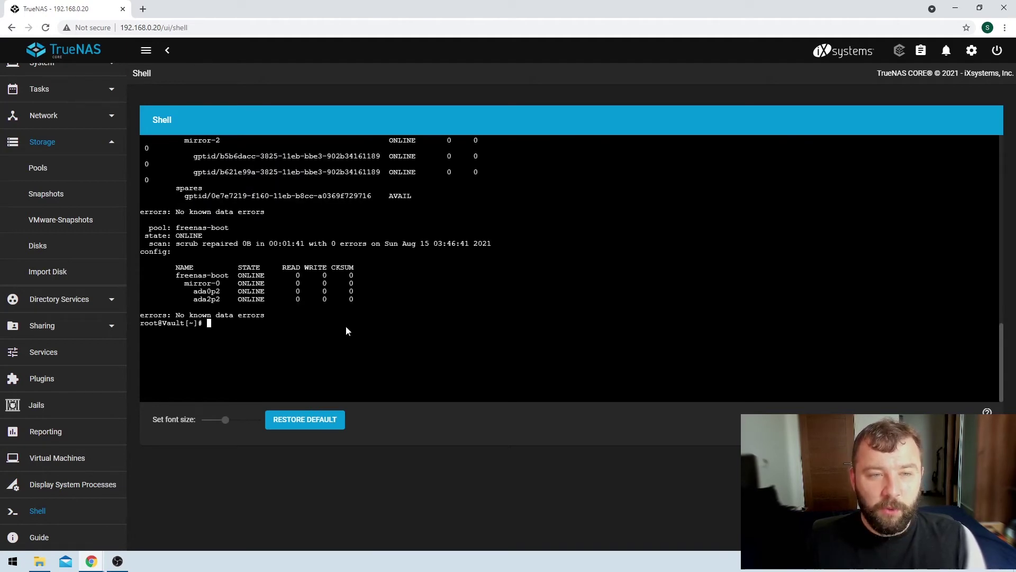
{"action": "scroll", "coordinate": [240, 293], "scroll_direction": "up", "scroll_amount": 10}
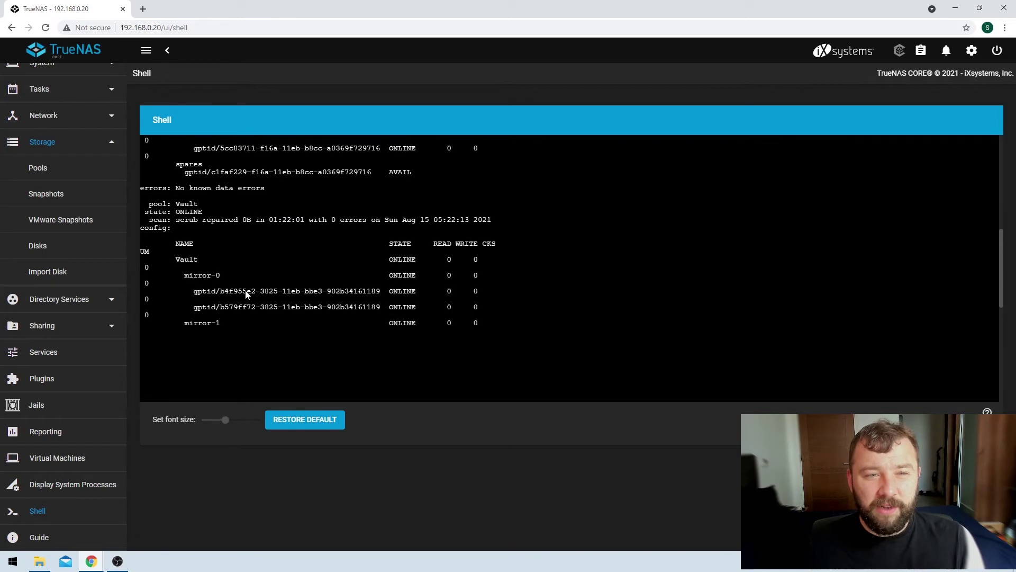
{"action": "scroll", "coordinate": [246, 294], "scroll_direction": "up", "scroll_amount": 1}
{"action": "scroll", "coordinate": [246, 294], "scroll_direction": "up", "scroll_amount": 3}
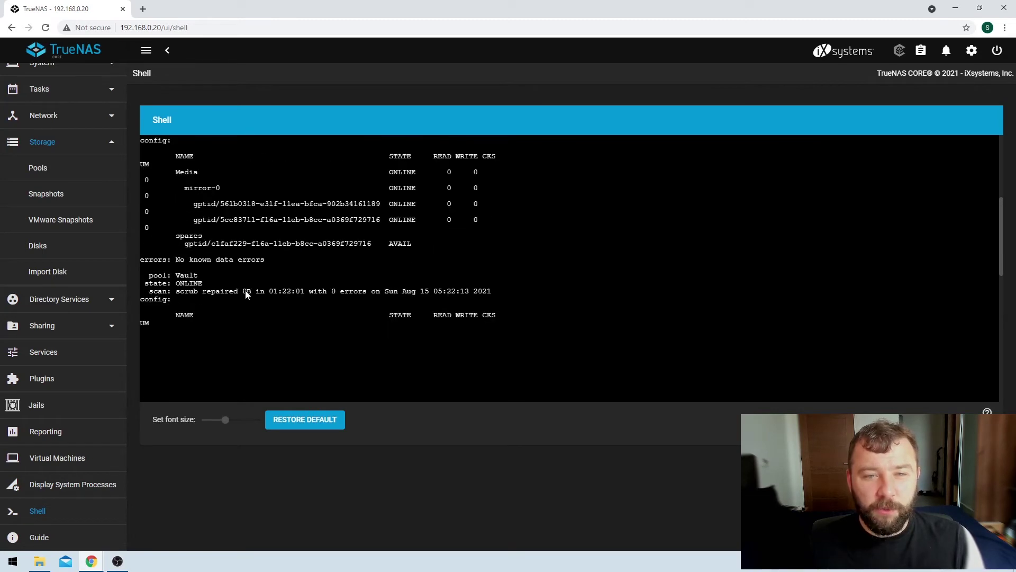
{"action": "scroll", "coordinate": [246, 294], "scroll_direction": "down", "scroll_amount": 2}
{"action": "scroll", "coordinate": [246, 294], "scroll_direction": "down", "scroll_amount": 3}
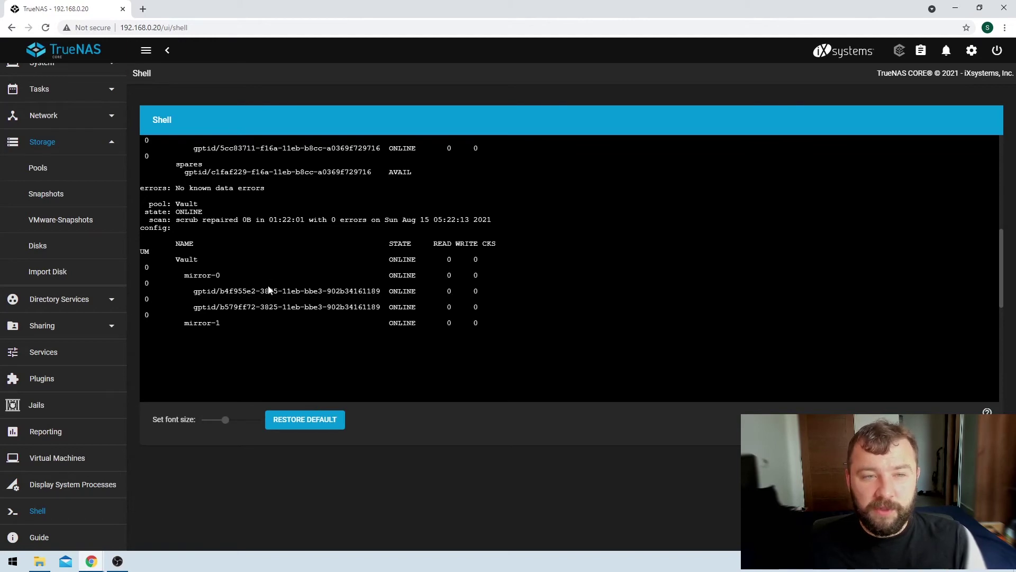
Highlight Vault's last scrub result, its duration and finish time, then go to Pools
{"action": "left_click_drag", "start_coordinate": [154, 222], "coordinate": [247, 222]}
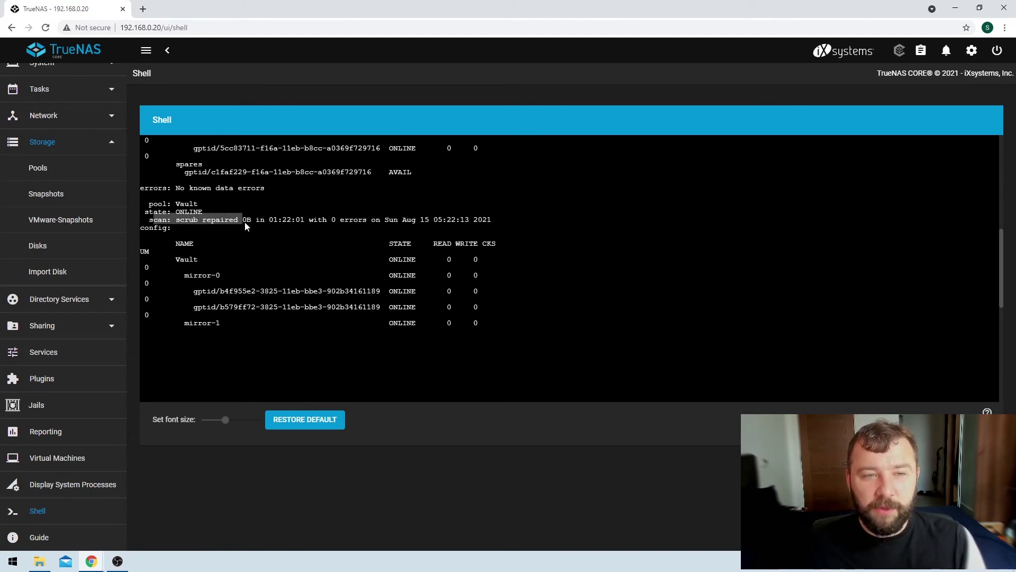
{"action": "triple_click", "coordinate": [211, 222]}
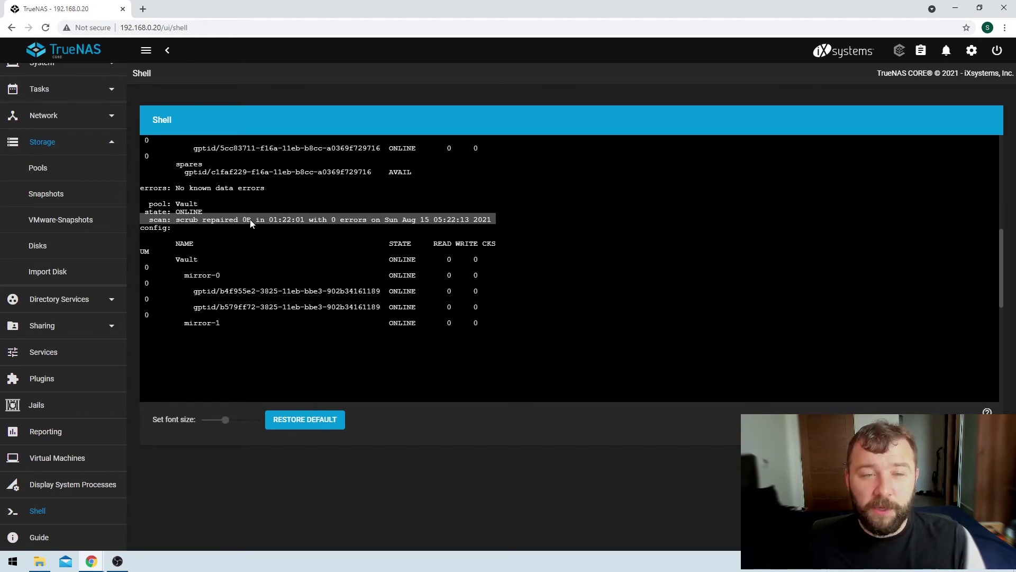
{"action": "left_click", "coordinate": [274, 225]}
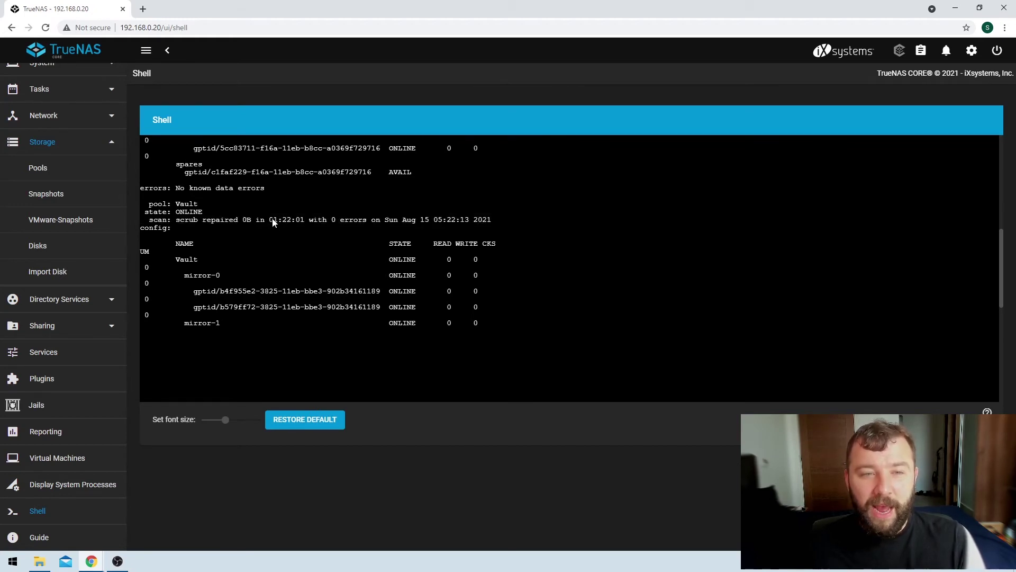
{"action": "left_click_drag", "start_coordinate": [273, 220], "coordinate": [353, 223]}
{"action": "left_click", "coordinate": [426, 221]}
{"action": "left_click_drag", "start_coordinate": [424, 221], "coordinate": [490, 221]}
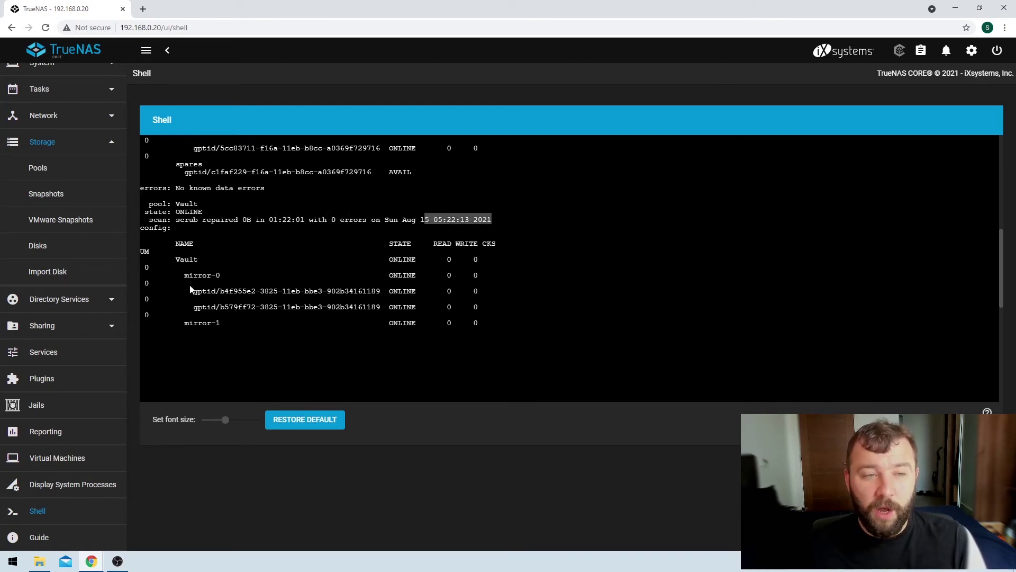
{"action": "left_click", "coordinate": [52, 172]}
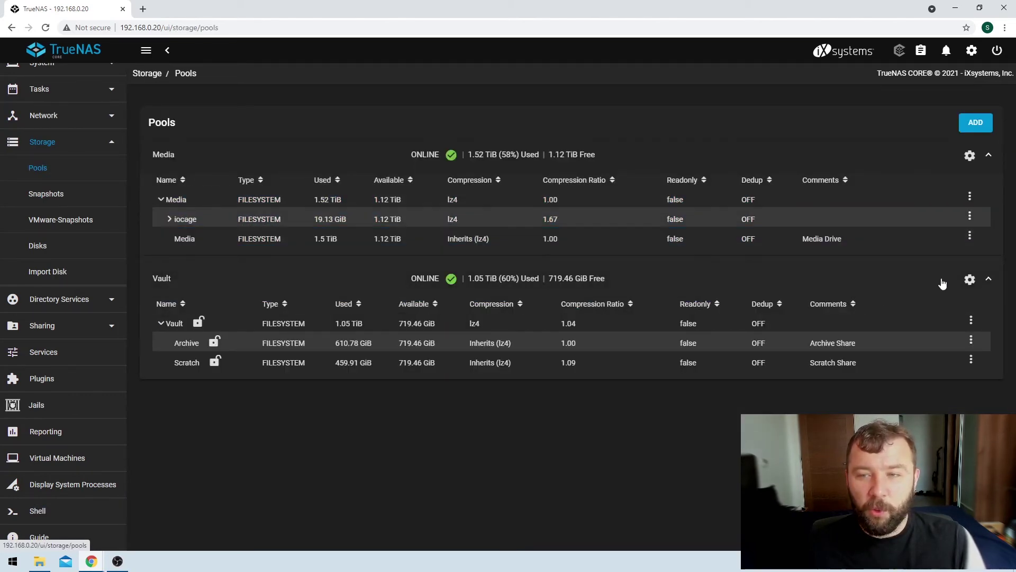
View Vault's status, noting scrub FINISHED, 0 errors on 2021-08-15, then return to Pools
{"action": "left_click", "coordinate": [970, 281]}
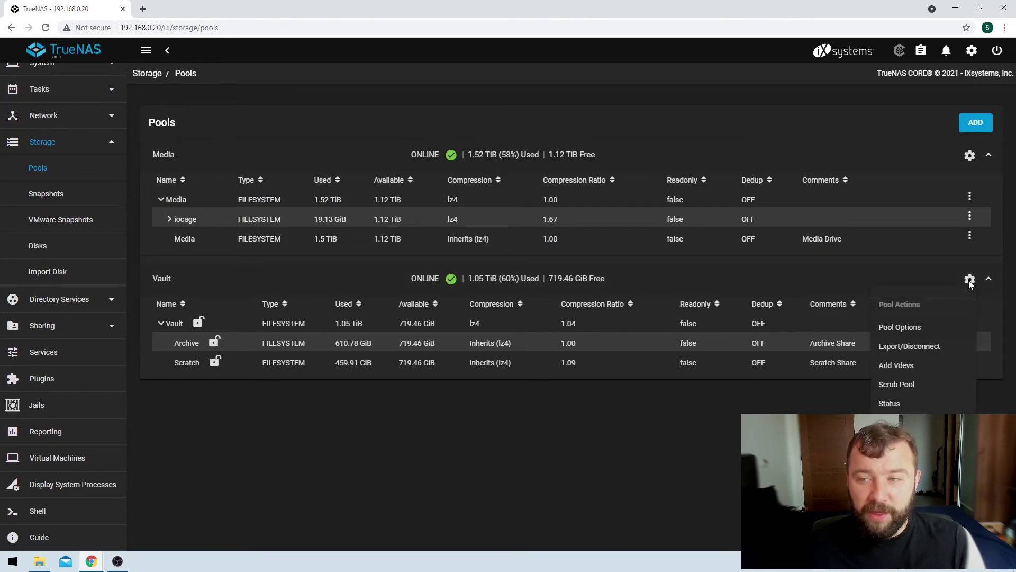
{"action": "left_click", "coordinate": [889, 404]}
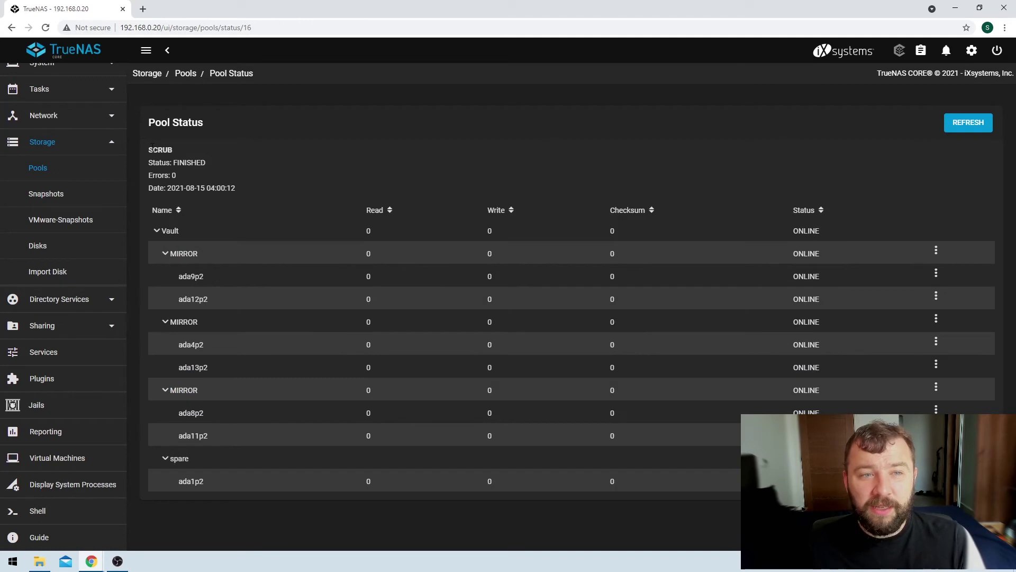
{"action": "left_click_drag", "start_coordinate": [147, 162], "coordinate": [224, 161]}
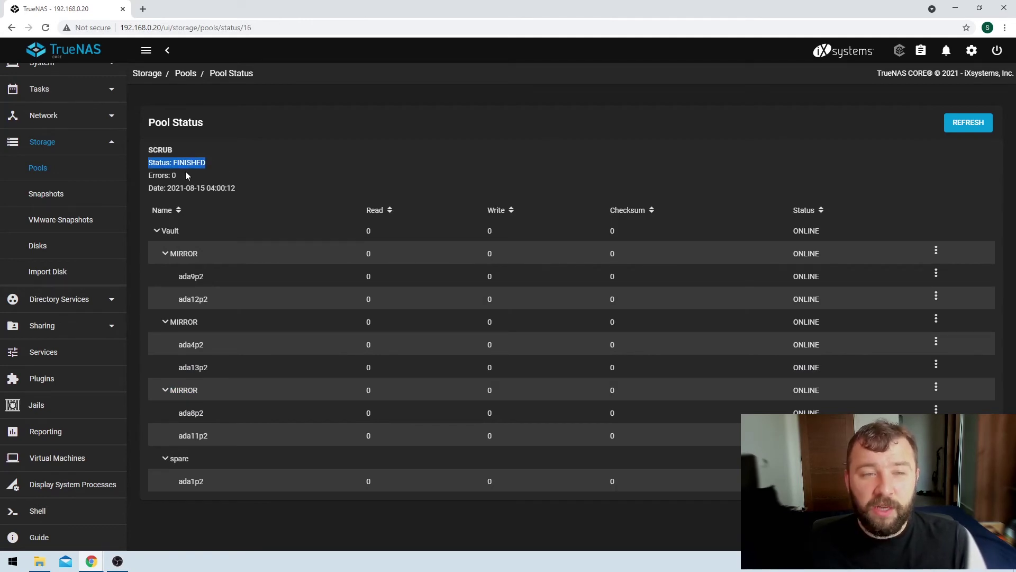
{"action": "left_click_drag", "start_coordinate": [182, 175], "coordinate": [156, 175]}
{"action": "left_click_drag", "start_coordinate": [236, 188], "coordinate": [162, 188]}
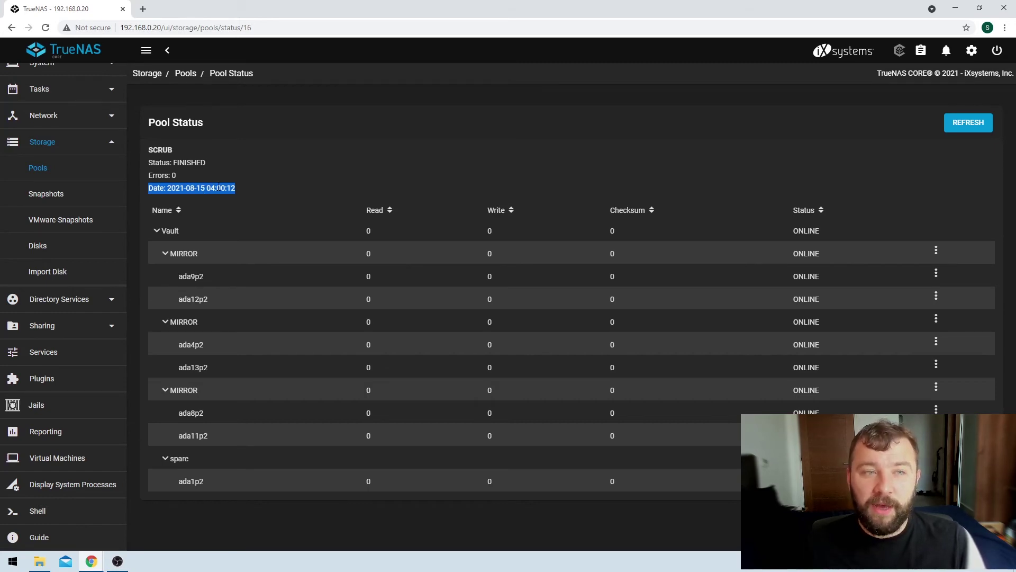
{"action": "left_click", "coordinate": [63, 178]}
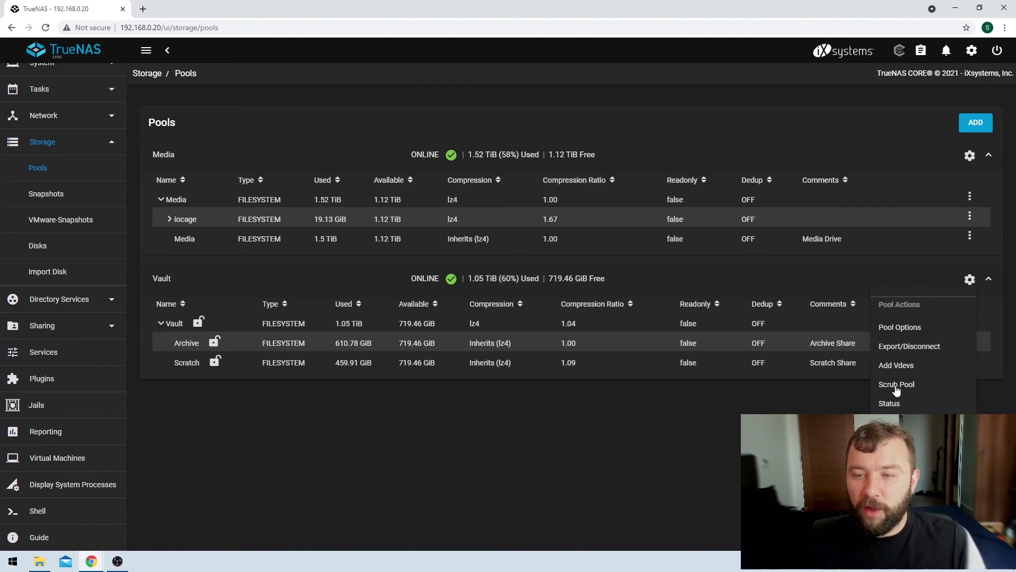
Confirm and start a Vault scrub, note its 0.00% progress, and close the dialog
{"action": "left_click", "coordinate": [897, 387]}
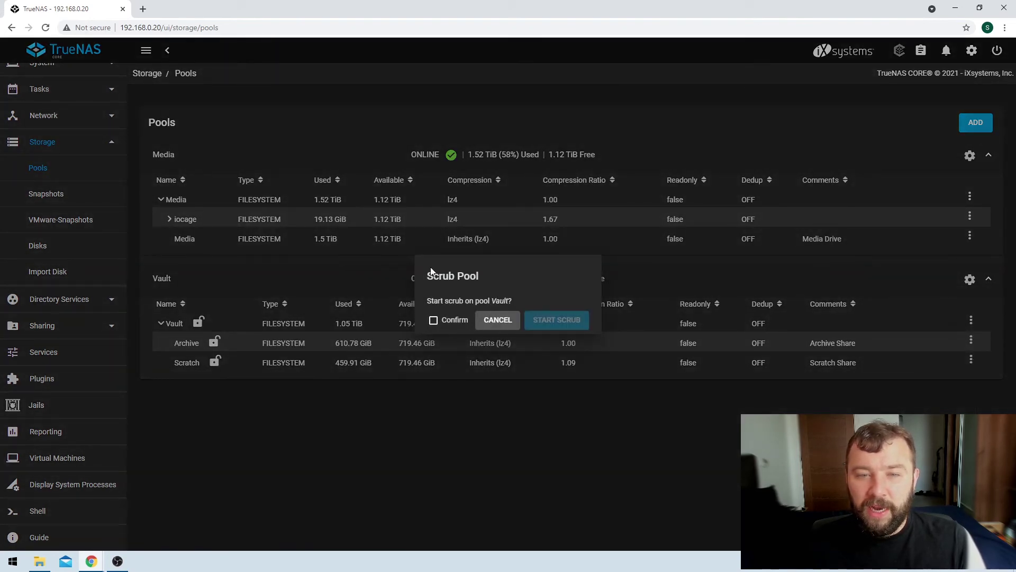
{"action": "left_click_drag", "start_coordinate": [426, 273], "coordinate": [482, 281]}
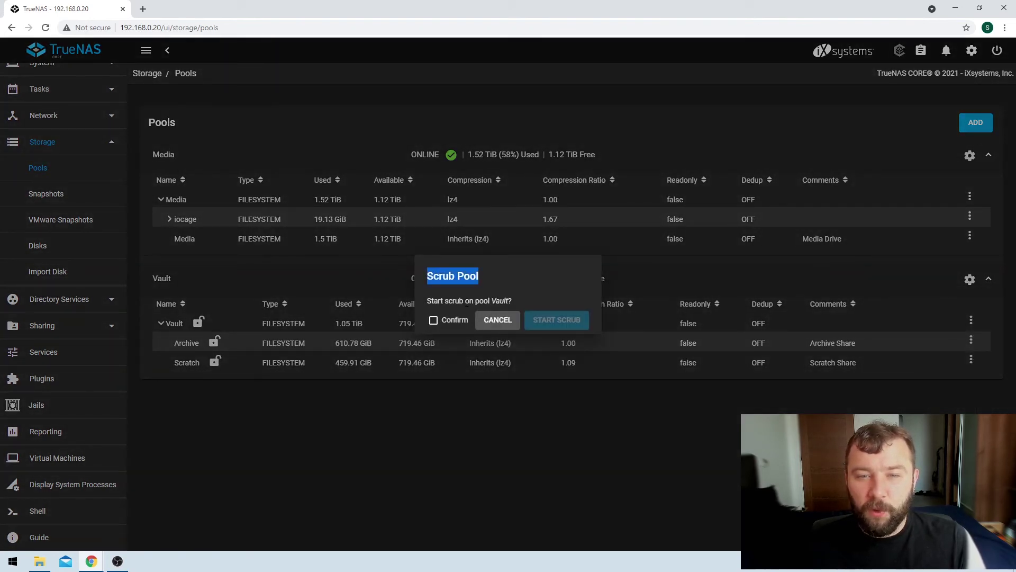
{"action": "left_click", "coordinate": [433, 320]}
{"action": "left_click", "coordinate": [565, 323]}
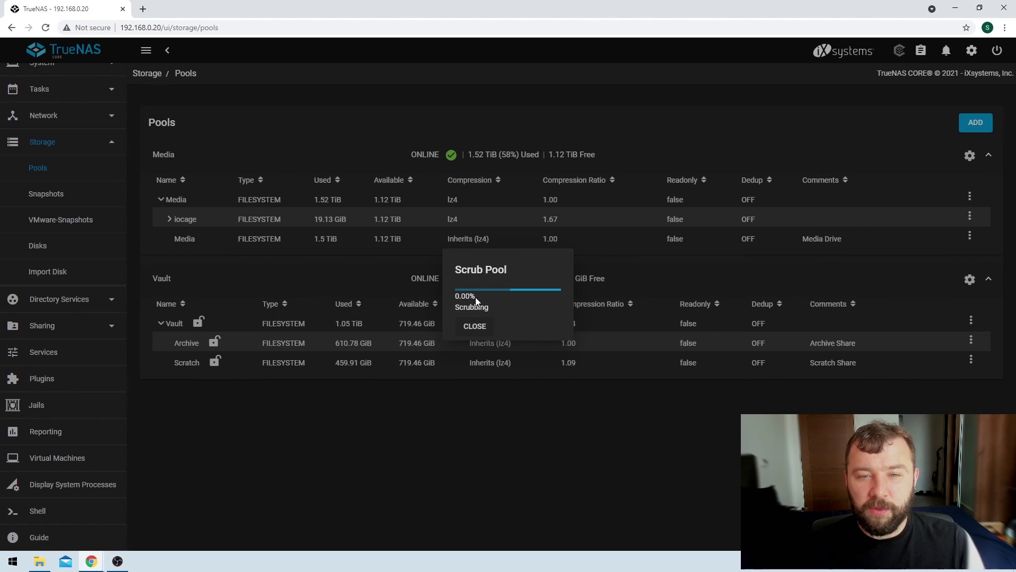
{"action": "left_click_drag", "start_coordinate": [476, 297], "coordinate": [452, 298]}
{"action": "left_click", "coordinate": [474, 327]}
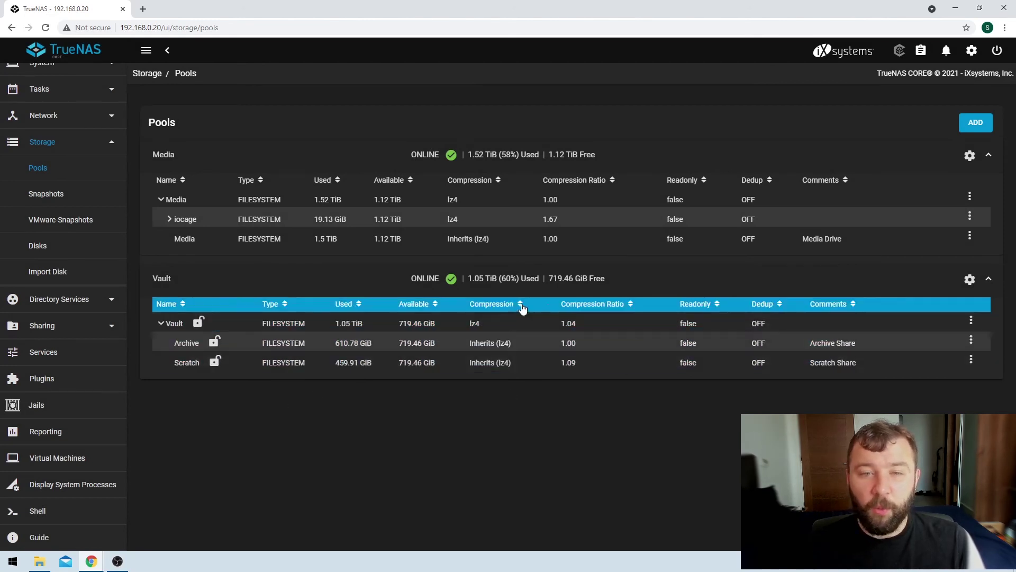
Open Vault's Pool Status and highlight 00.37% completed and about 4 hours 50 minutes remaining
{"action": "left_click", "coordinate": [970, 280]}
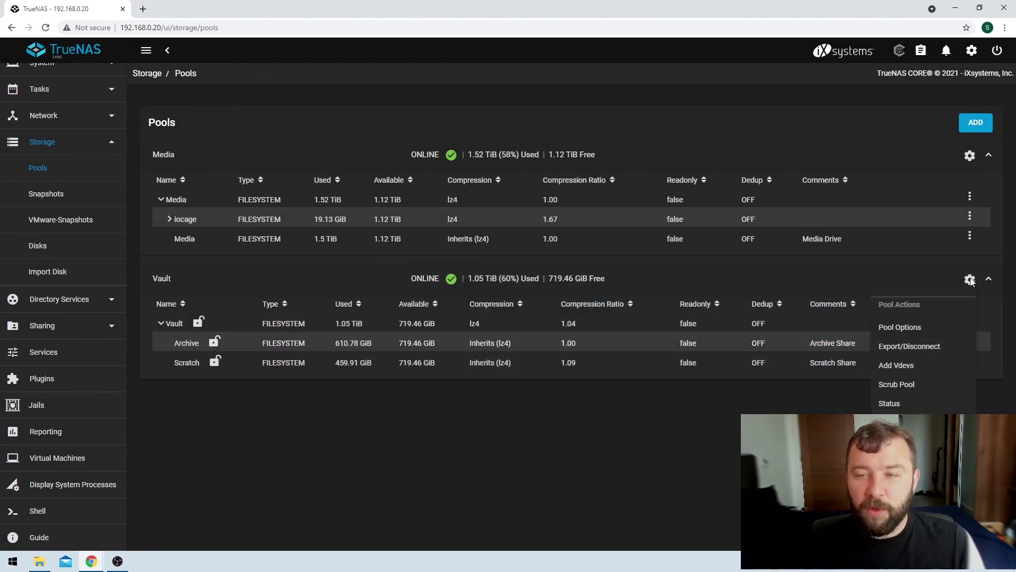
{"action": "left_click", "coordinate": [890, 404]}
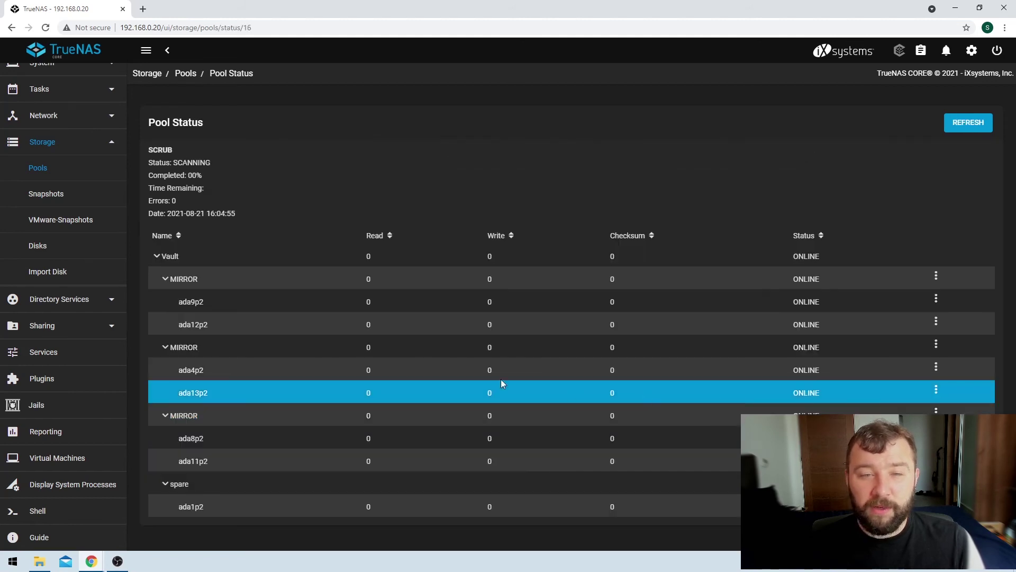
{"action": "left_click_drag", "start_coordinate": [157, 175], "coordinate": [211, 177]}
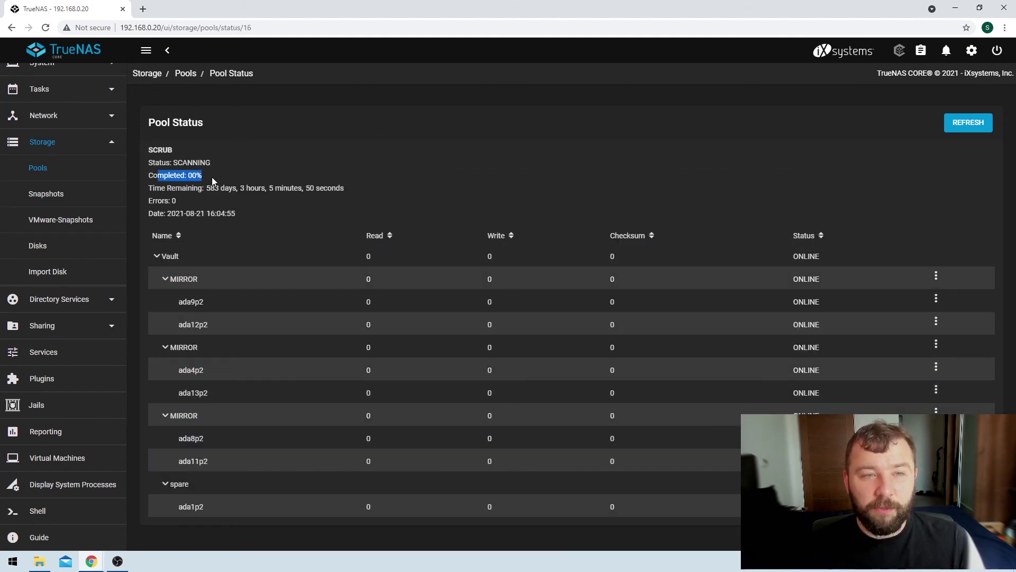
{"action": "left_click_drag", "start_coordinate": [153, 189], "coordinate": [345, 189]}
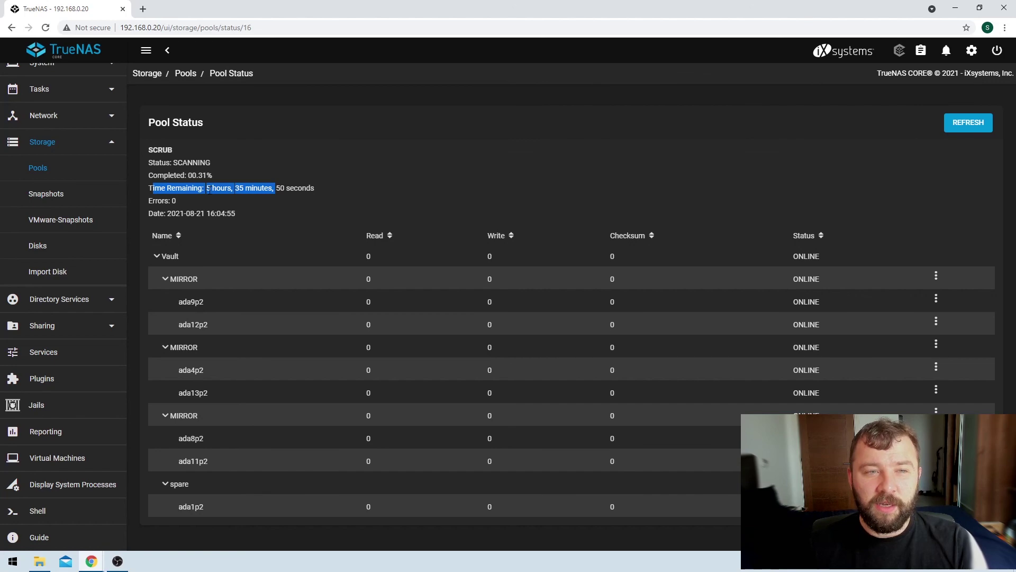
{"action": "left_click", "coordinate": [221, 186]}
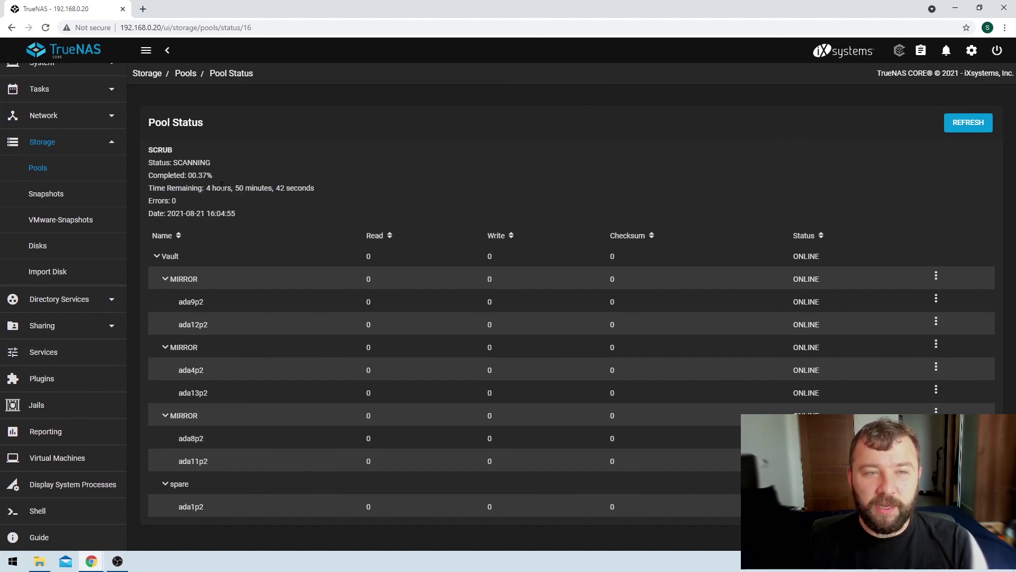